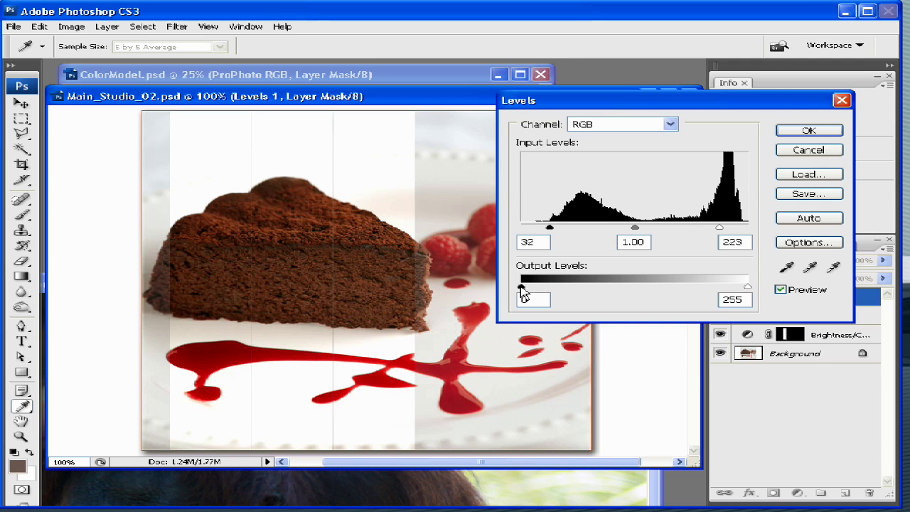
Try Levels output limits of 12 for black and 244 for white on the cake image, restore white to 255, and cancel.
{"action": "left_click", "coordinate": [522, 287]}
{"action": "type", "text": "2"}
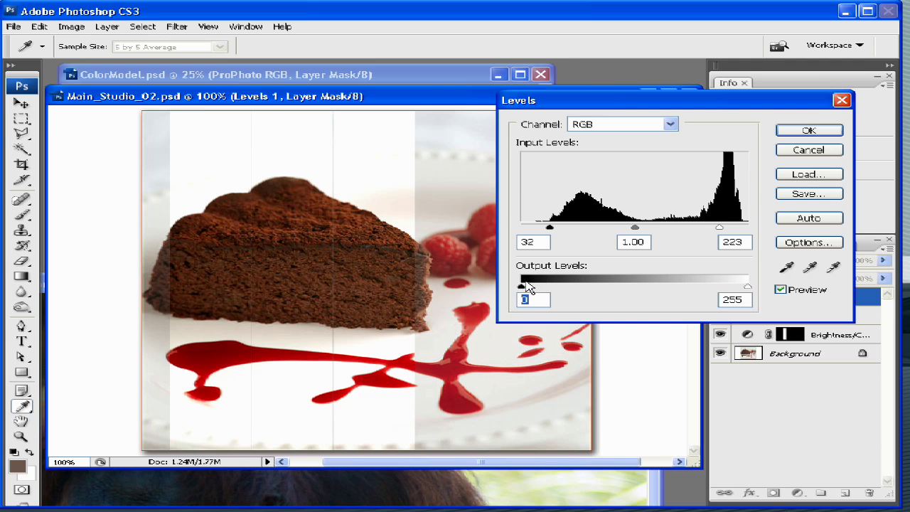
{"action": "left_click_drag", "start_coordinate": [523, 288], "coordinate": [533, 285]}
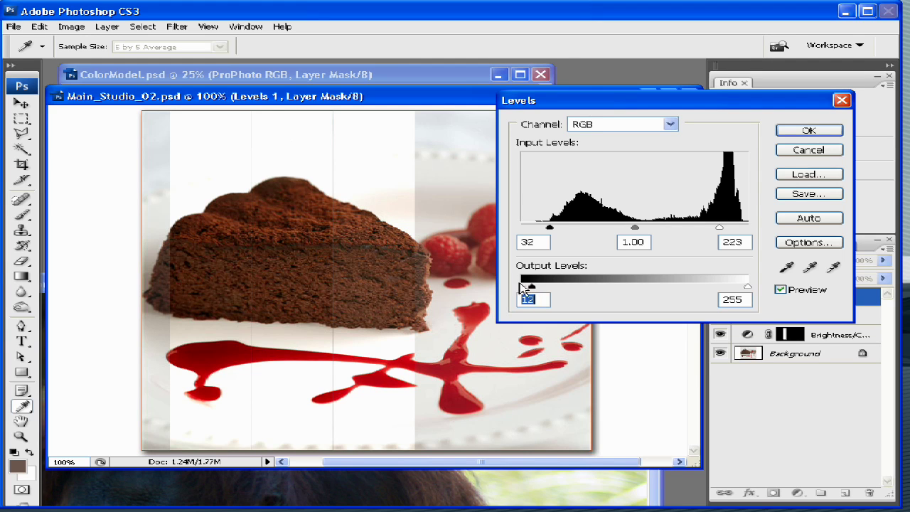
{"action": "left_click_drag", "start_coordinate": [748, 287], "coordinate": [737, 289]}
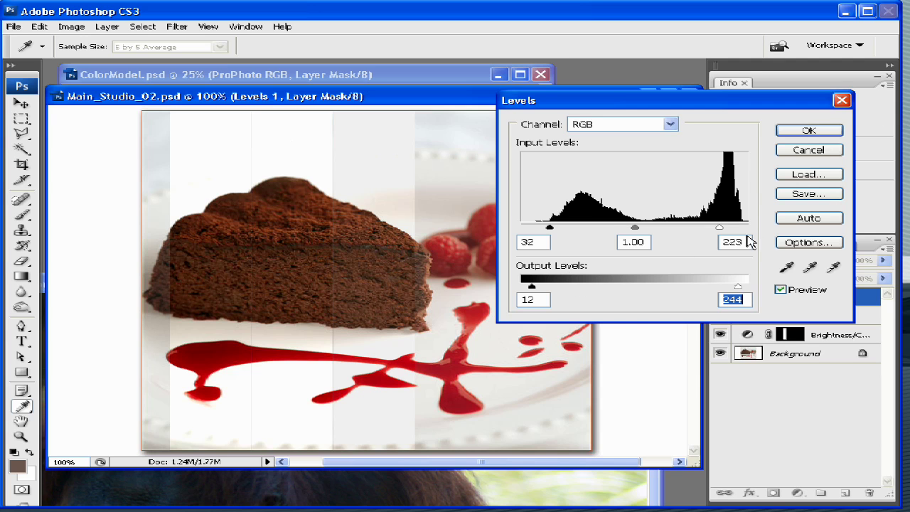
{"action": "left_click_drag", "start_coordinate": [735, 291], "coordinate": [782, 289]}
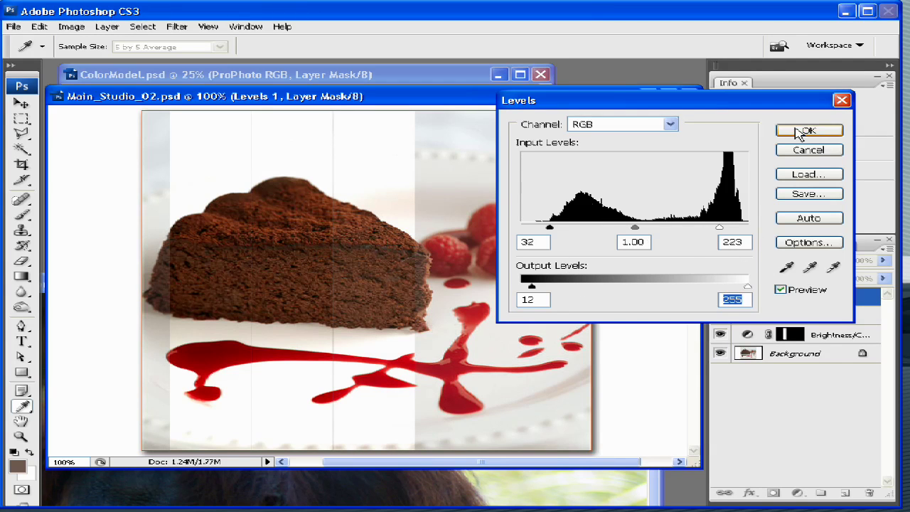
{"action": "left_click", "coordinate": [809, 149]}
Bring the Monkey copy image to the front, move its window up, and zoom out to 25%.
{"action": "left_click", "coordinate": [650, 491]}
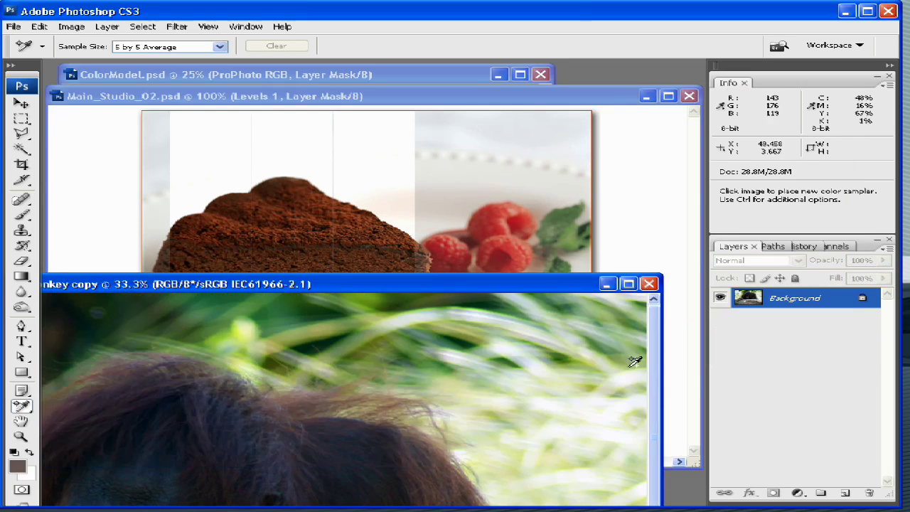
{"action": "left_click_drag", "start_coordinate": [387, 286], "coordinate": [450, 113]}
{"action": "key", "text": "ctrl+minus"}
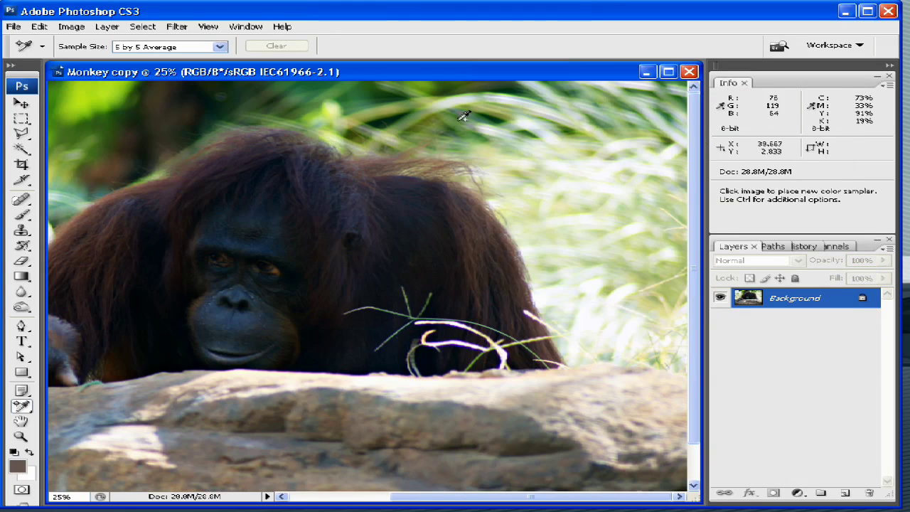
Try Levels output black values of 127 and 12 on the Monkey copy image, reset it to 0, and cancel.
{"action": "key", "text": "ctrl+l"}
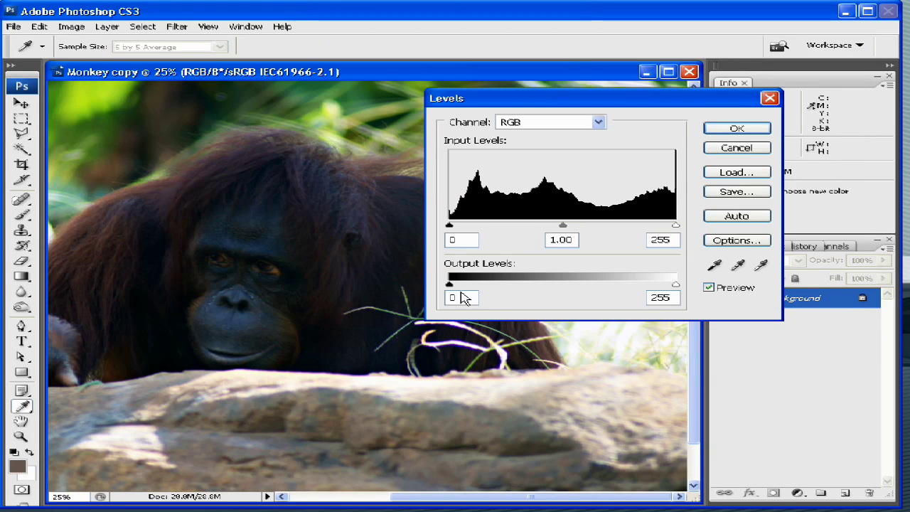
{"action": "left_click_drag", "start_coordinate": [452, 284], "coordinate": [562, 287]}
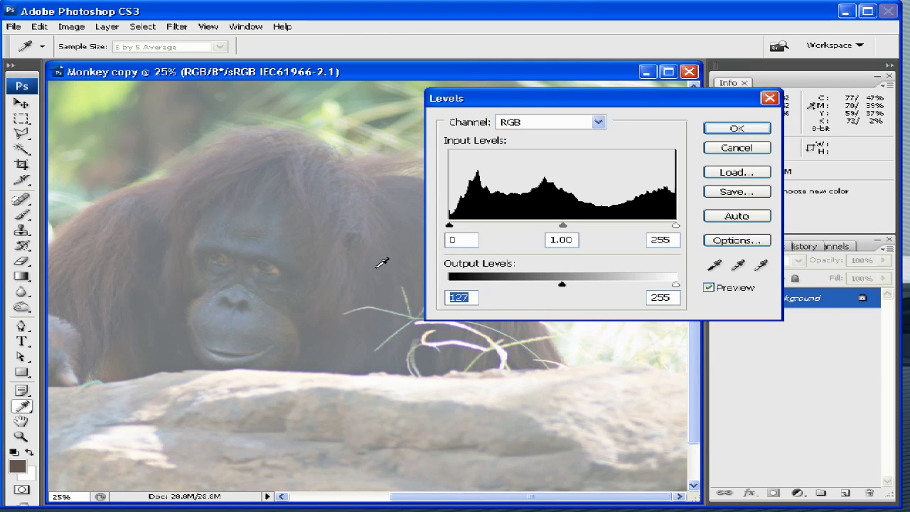
{"action": "left_click_drag", "start_coordinate": [503, 101], "coordinate": [581, 95]}
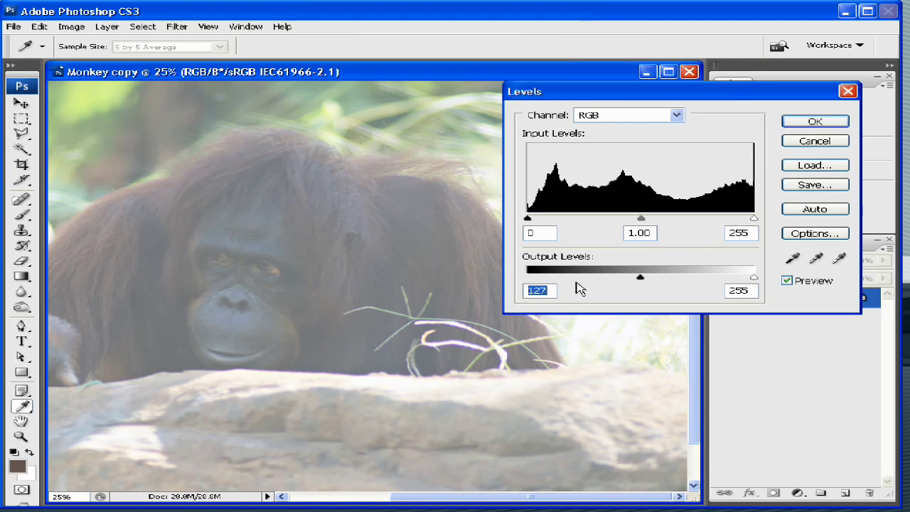
{"action": "left_click_drag", "start_coordinate": [641, 282], "coordinate": [541, 278]}
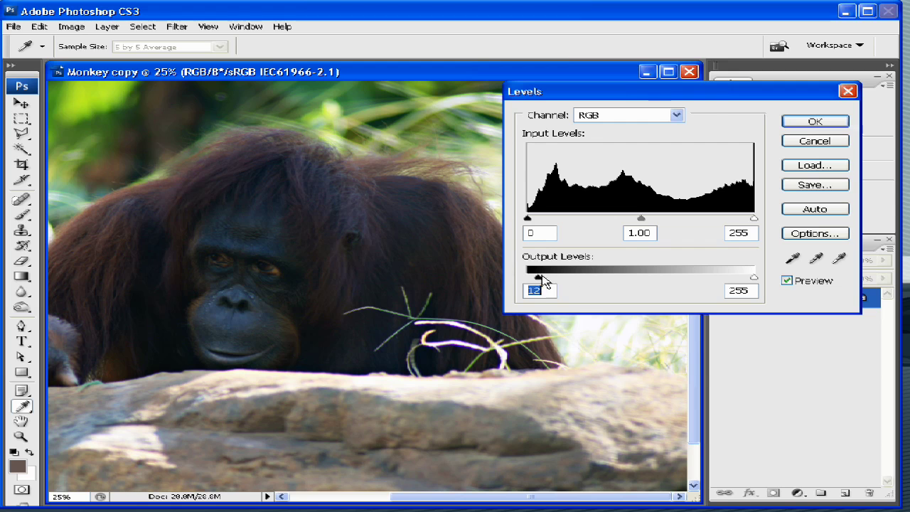
{"action": "left_click_drag", "start_coordinate": [538, 281], "coordinate": [526, 278]}
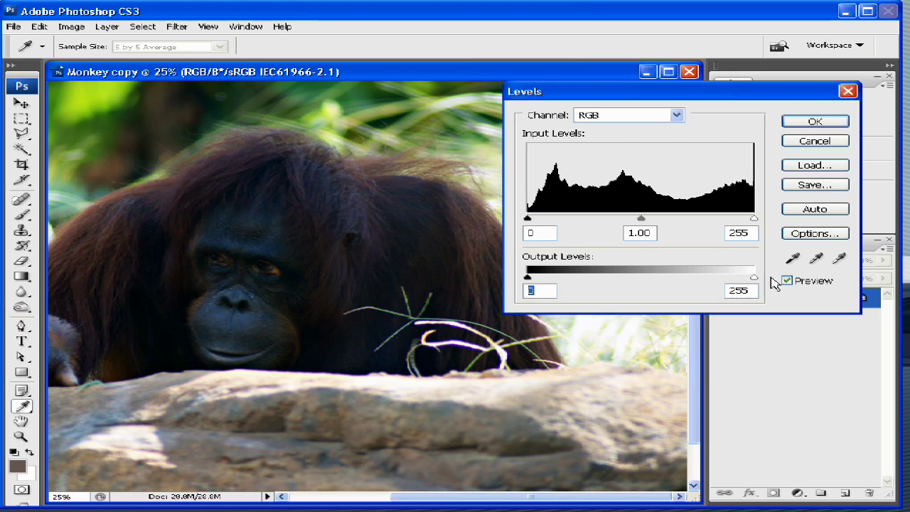
{"action": "key", "text": "Tab"}
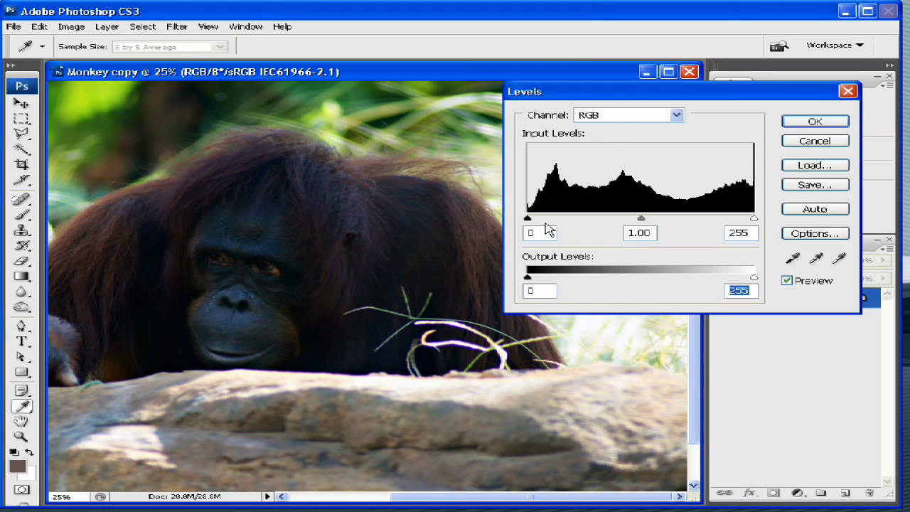
{"action": "left_click", "coordinate": [824, 142]}
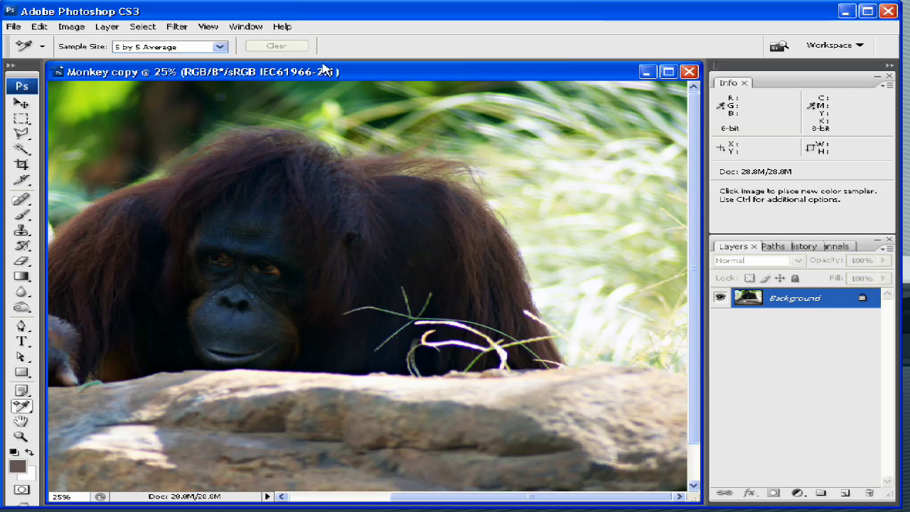
Try raising the black endpoint of the RGB curve to output 79 with Curves, and return it to 0.
{"action": "key", "text": "ctrl+m"}
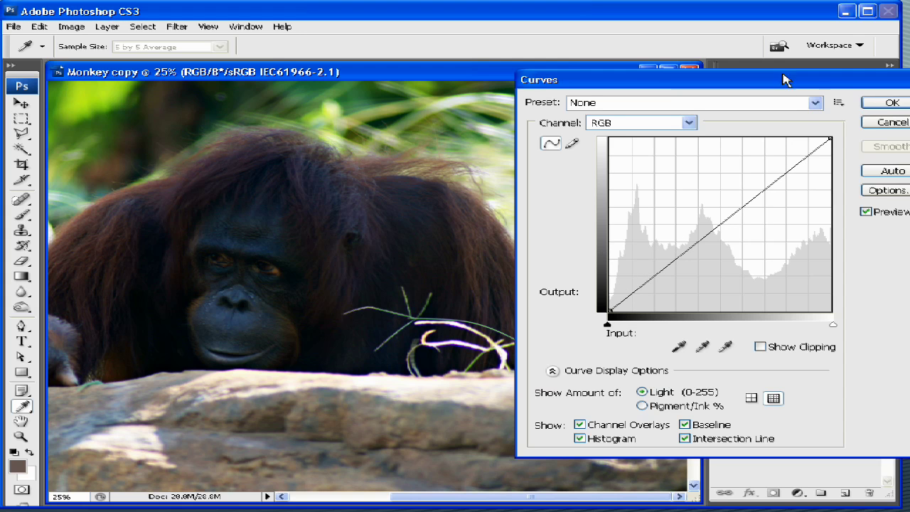
{"action": "left_click_drag", "start_coordinate": [798, 83], "coordinate": [776, 84]}
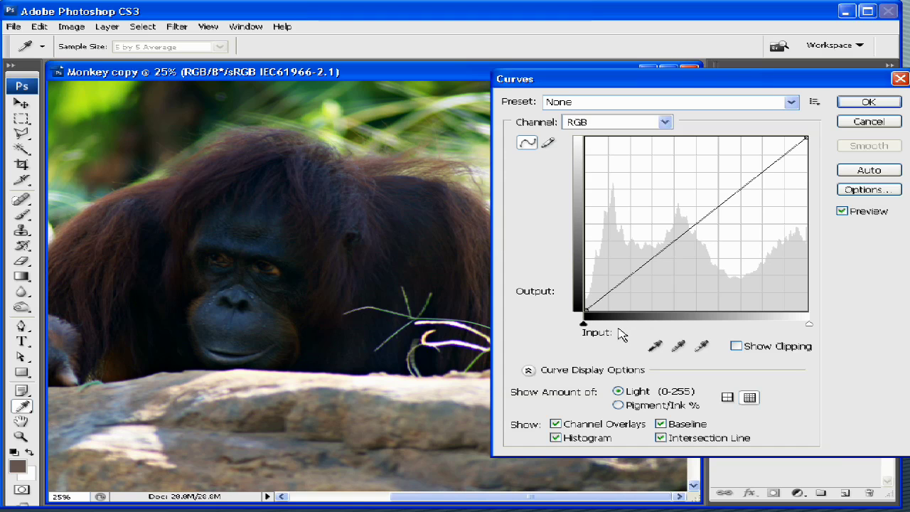
{"action": "left_click", "coordinate": [584, 310]}
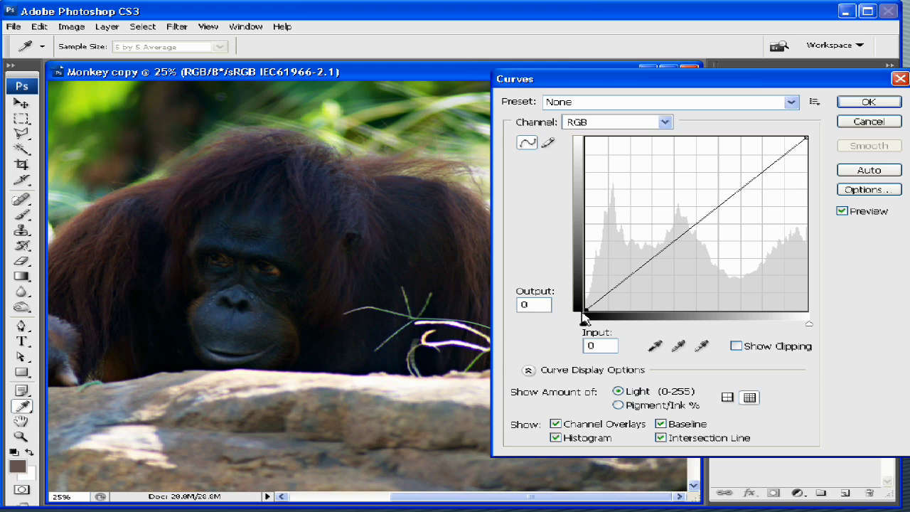
{"action": "left_click_drag", "start_coordinate": [584, 313], "coordinate": [582, 256]}
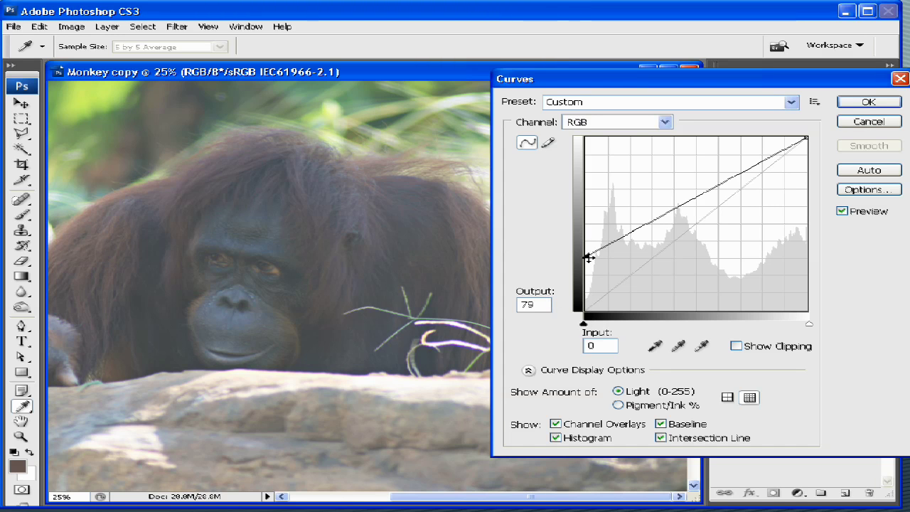
{"action": "left_click_drag", "start_coordinate": [587, 258], "coordinate": [569, 325]}
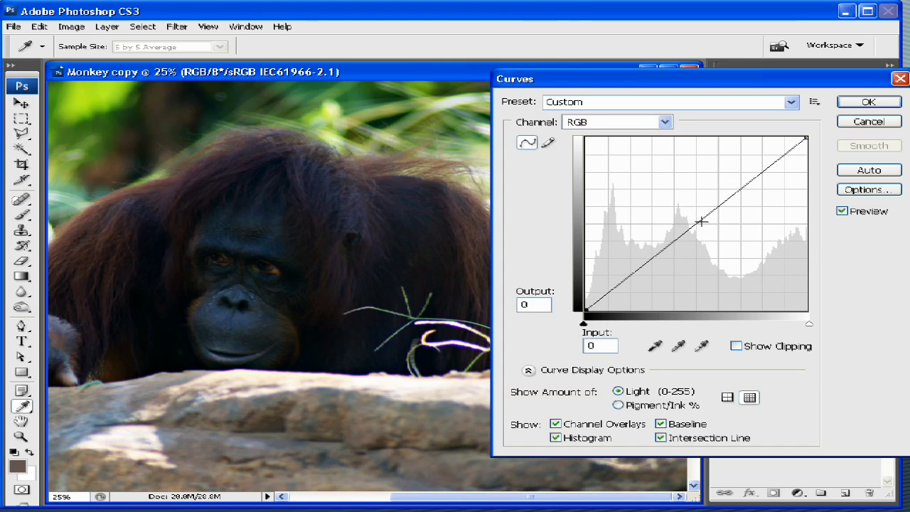
Try lifting the RGB curve's midtones from input 128 to output 161, compare the Pigment/Ink and Light displays, and cancel Curves.
{"action": "left_click_drag", "start_coordinate": [697, 223], "coordinate": [697, 200]}
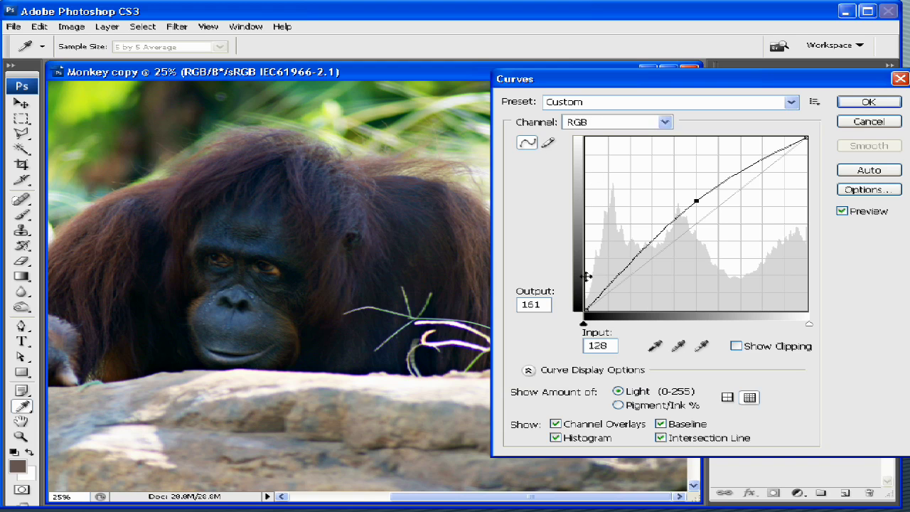
{"action": "left_click", "coordinate": [616, 405]}
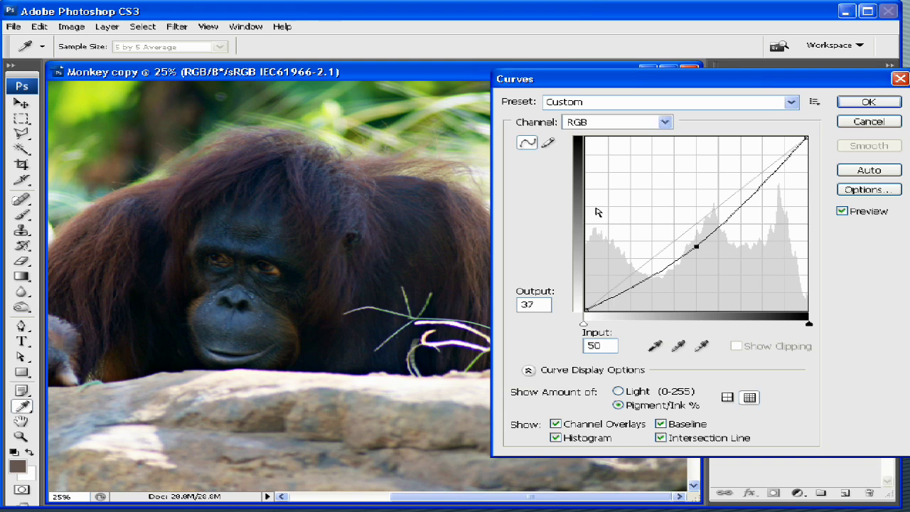
{"action": "left_click", "coordinate": [617, 391]}
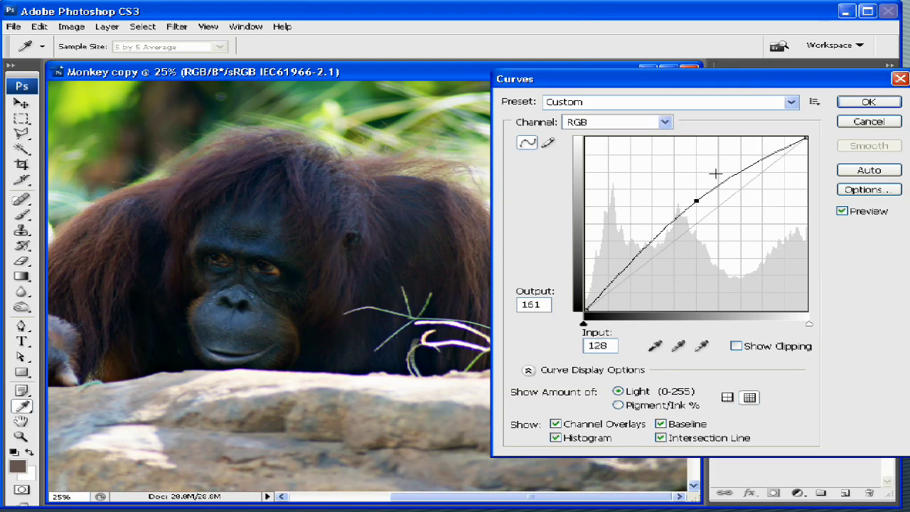
{"action": "left_click_drag", "start_coordinate": [695, 201], "coordinate": [696, 201]}
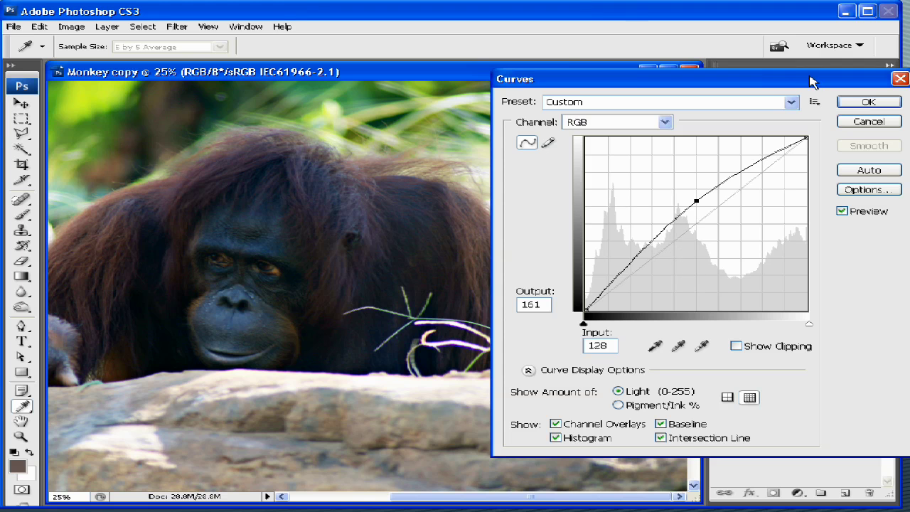
{"action": "left_click_drag", "start_coordinate": [810, 78], "coordinate": [548, 145]}
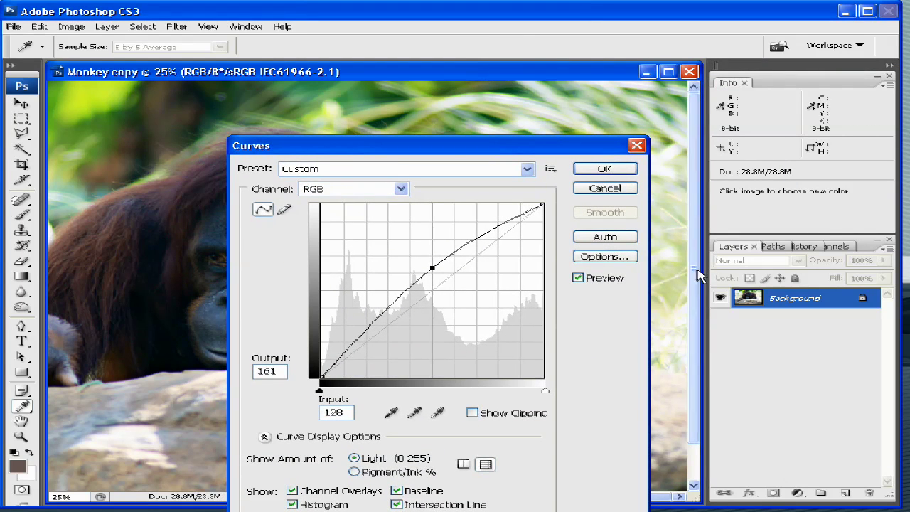
{"action": "left_click", "coordinate": [607, 189]}
Show the Histogram panel for the Monkey copy image.
{"action": "left_click", "coordinate": [242, 27]}
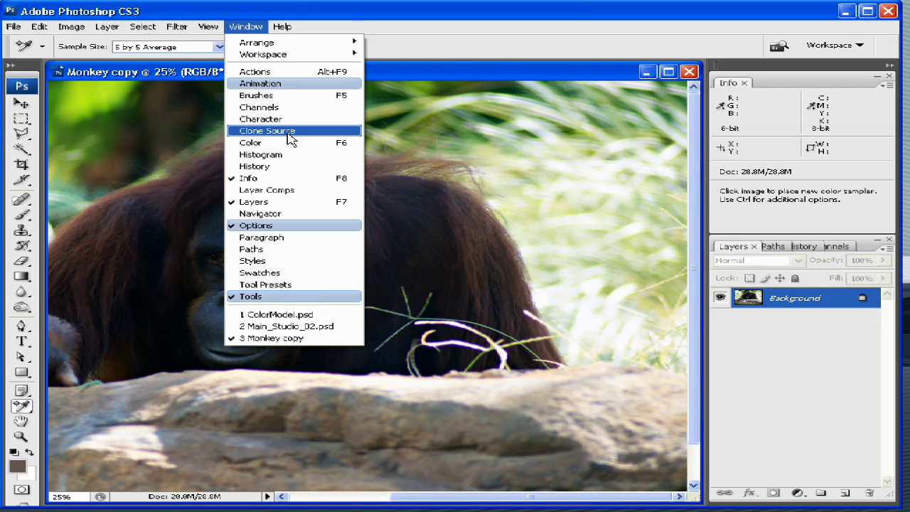
{"action": "left_click", "coordinate": [288, 154]}
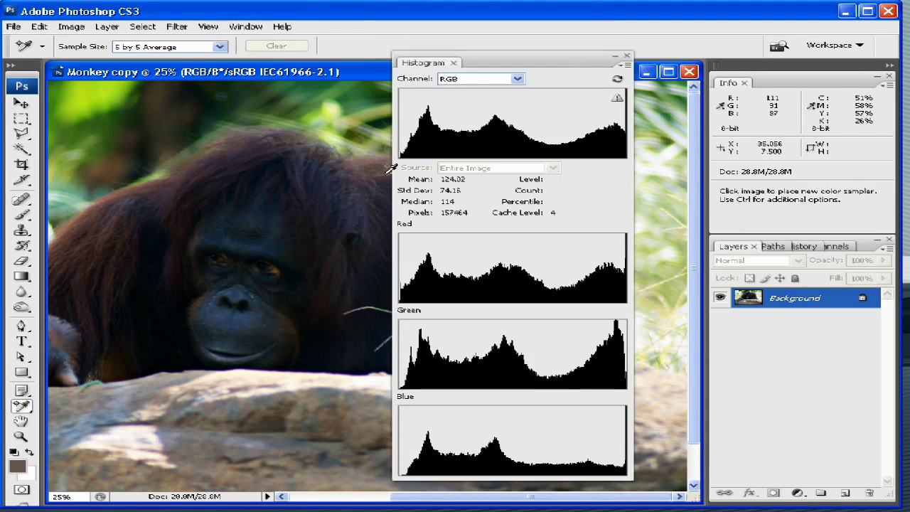
With Curves beside the histogram, raise the RGB midtone point to output 161 and lower it to output 103 at input 126.
{"action": "key", "text": "ctrl+m"}
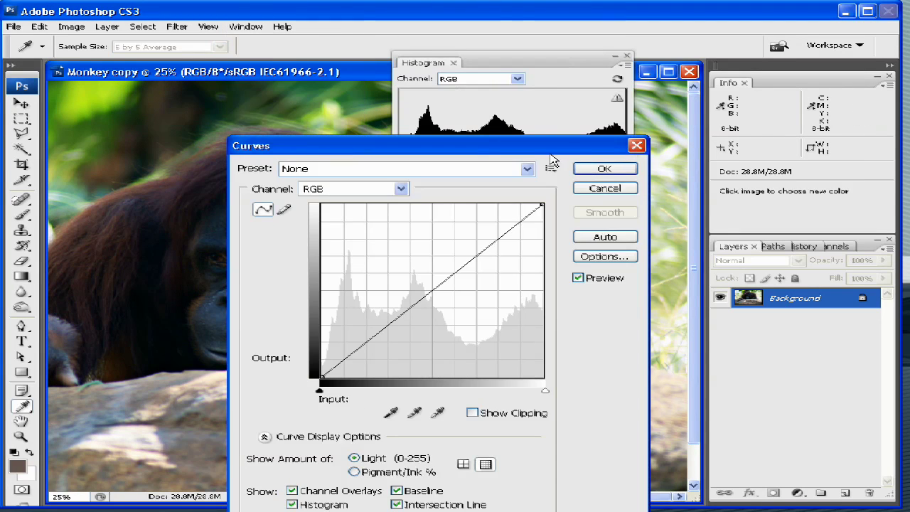
{"action": "left_click_drag", "start_coordinate": [427, 146], "coordinate": [173, 48]}
{"action": "left_click_drag", "start_coordinate": [177, 193], "coordinate": [179, 170]}
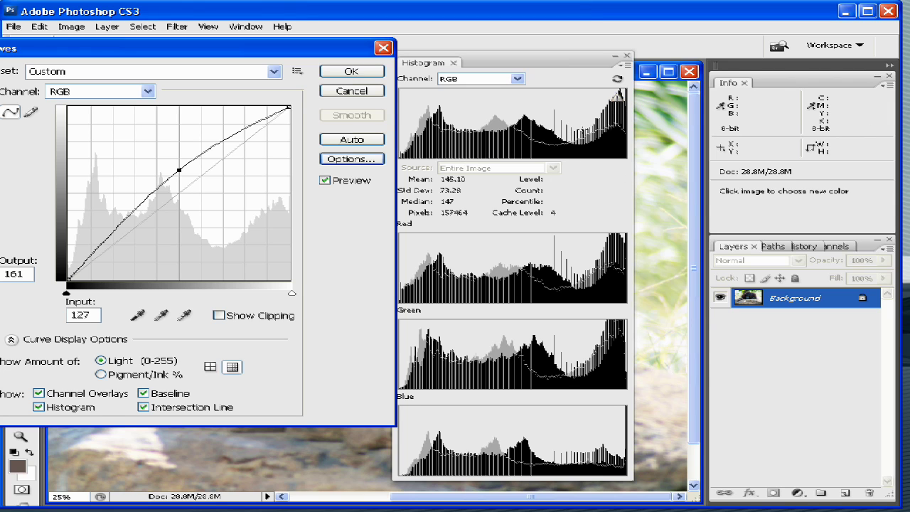
{"action": "left_click_drag", "start_coordinate": [175, 170], "coordinate": [178, 209]}
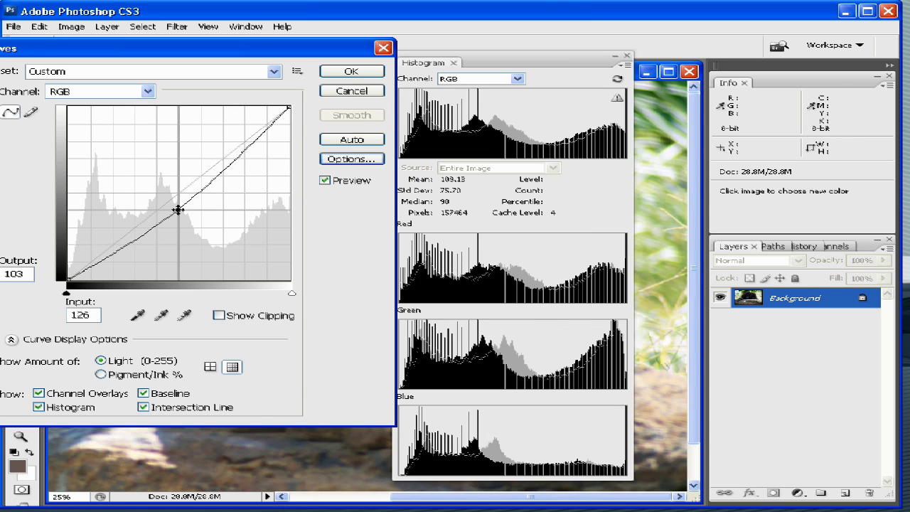